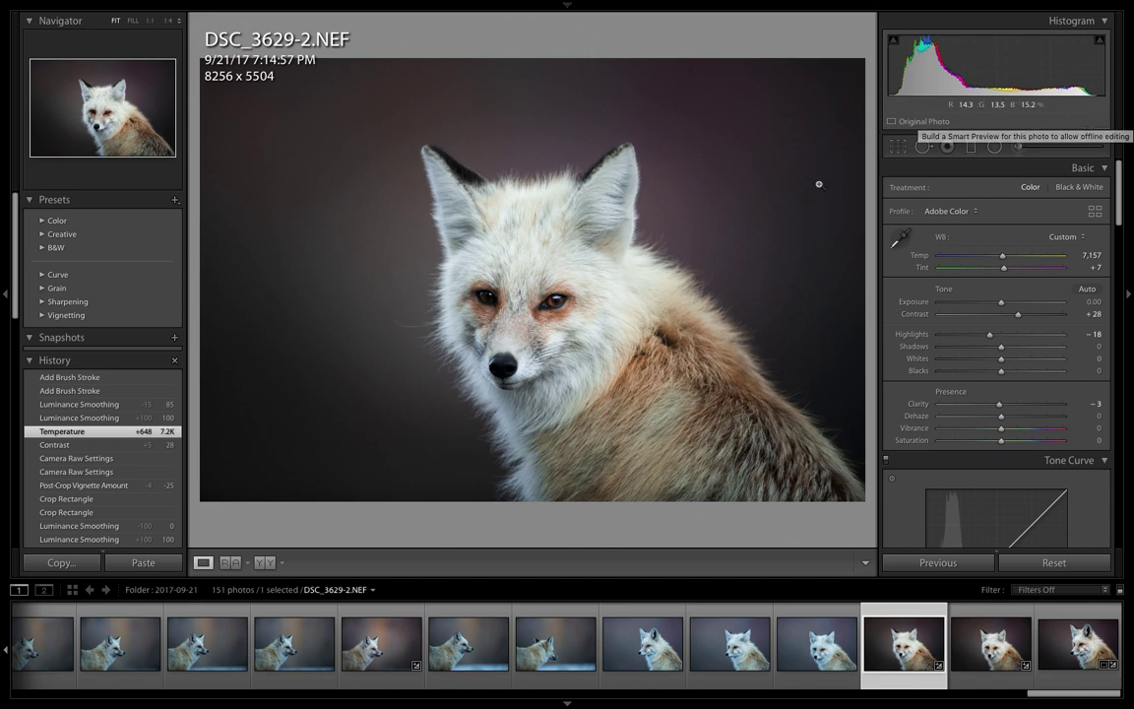
# Inspect the noise in the fox photo up close, and set Luminance noise reduction to 100
pyautogui.click(552, 301)
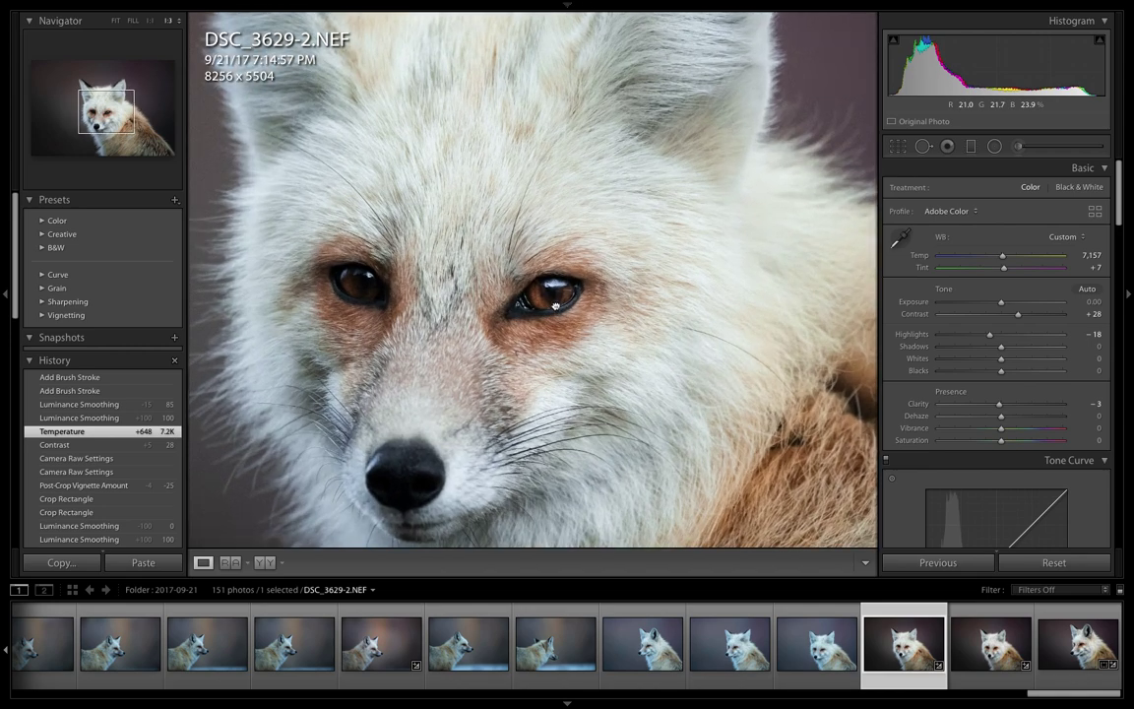
pyautogui.moveTo(556, 307); pyautogui.dragTo(329, 418)
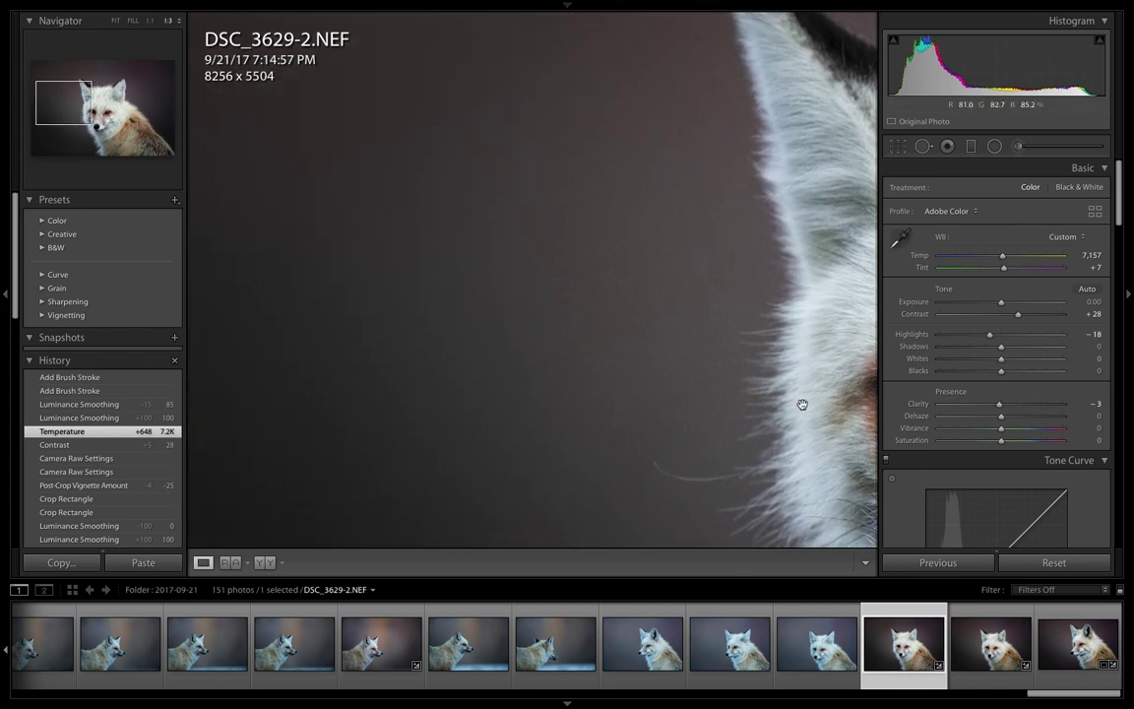
pyautogui.moveTo(803, 406); pyautogui.dragTo(10, 455)
pyautogui.click(428, 322)
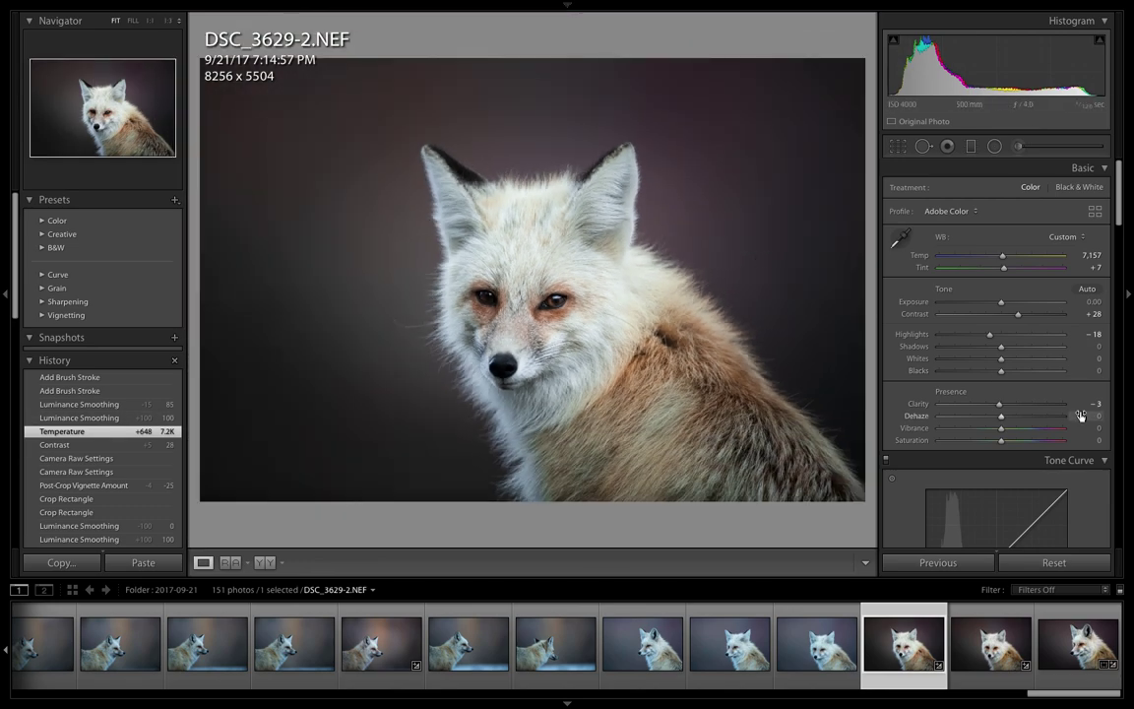
pyautogui.scroll(-10, 1082, 413)
pyautogui.scroll(-12, 1081, 415)
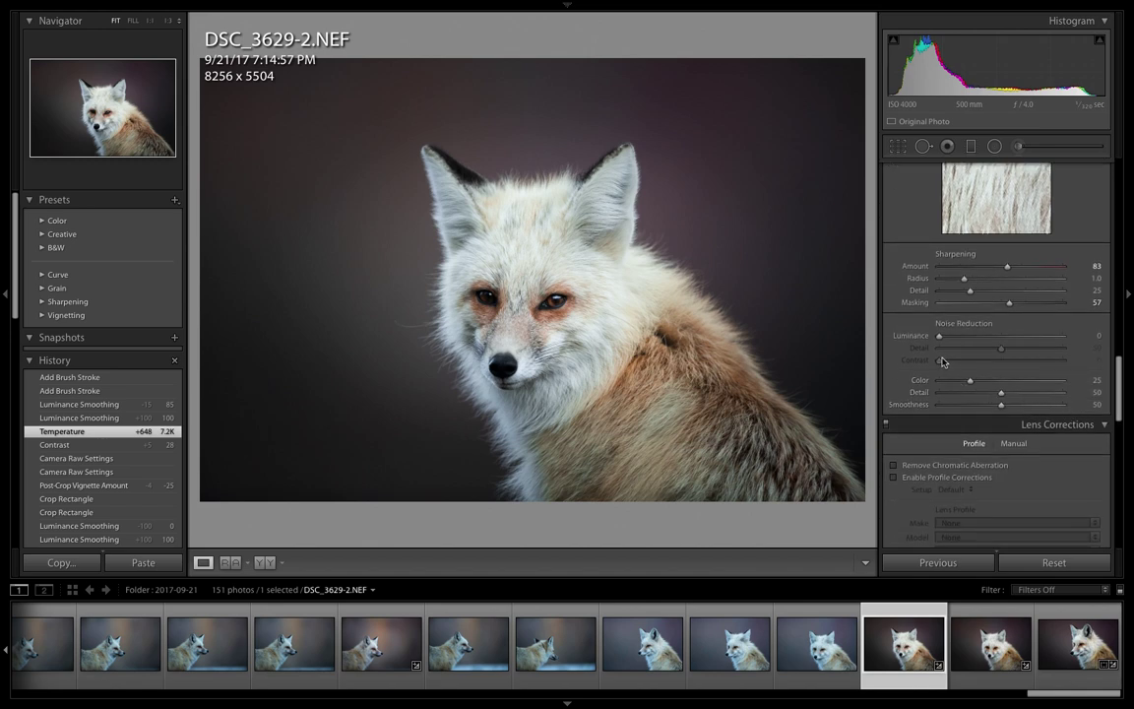
pyautogui.moveTo(938, 337); pyautogui.dragTo(1062, 337)
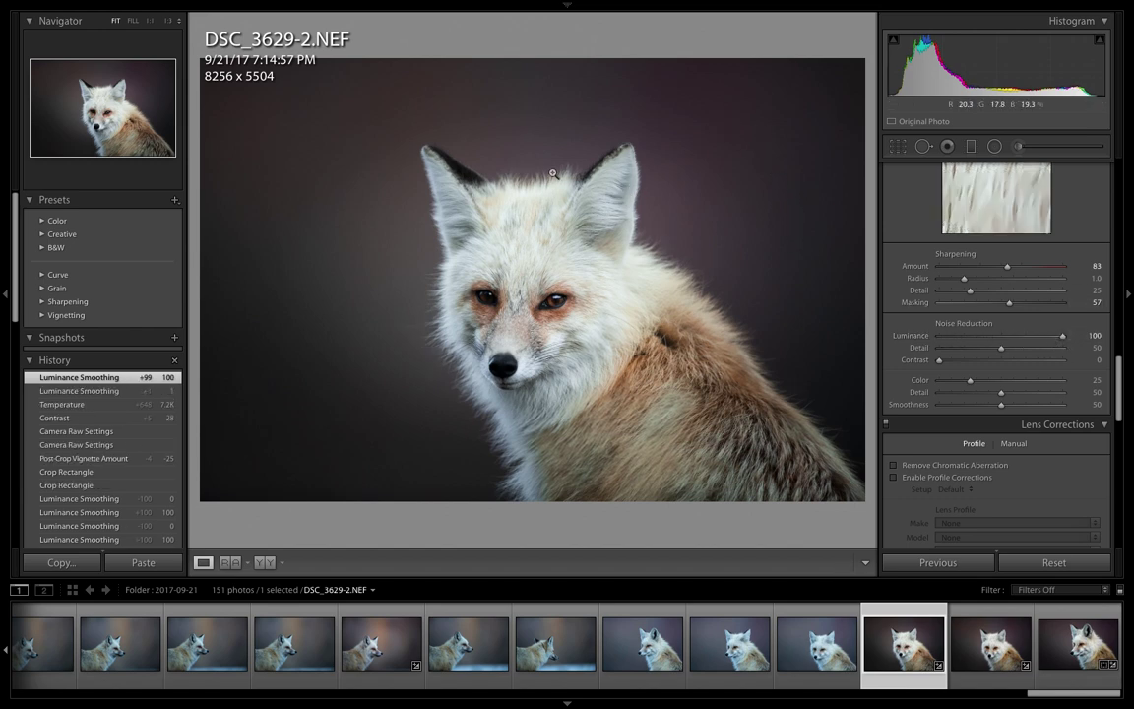
# Examine the noise reduction's effect on the background and on the fox's ears, face and eyes at close range
pyautogui.click(772, 155)
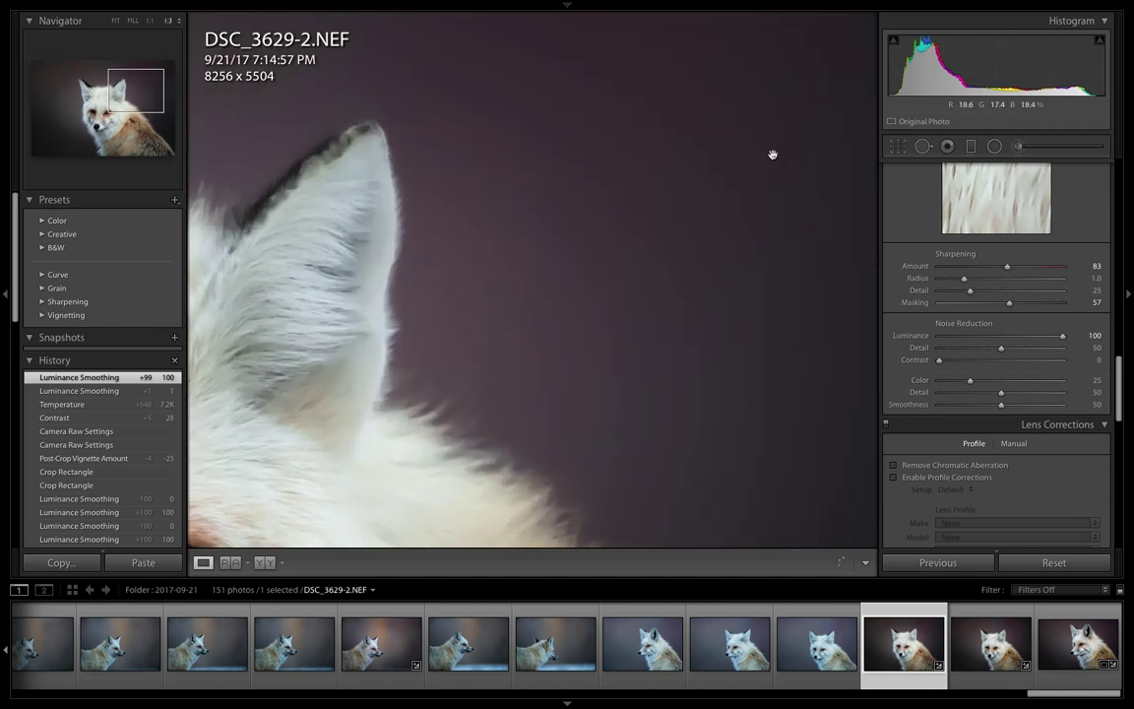
pyautogui.moveTo(773, 155); pyautogui.dragTo(1133, 120)
pyautogui.moveTo(712, 221); pyautogui.dragTo(251, 177)
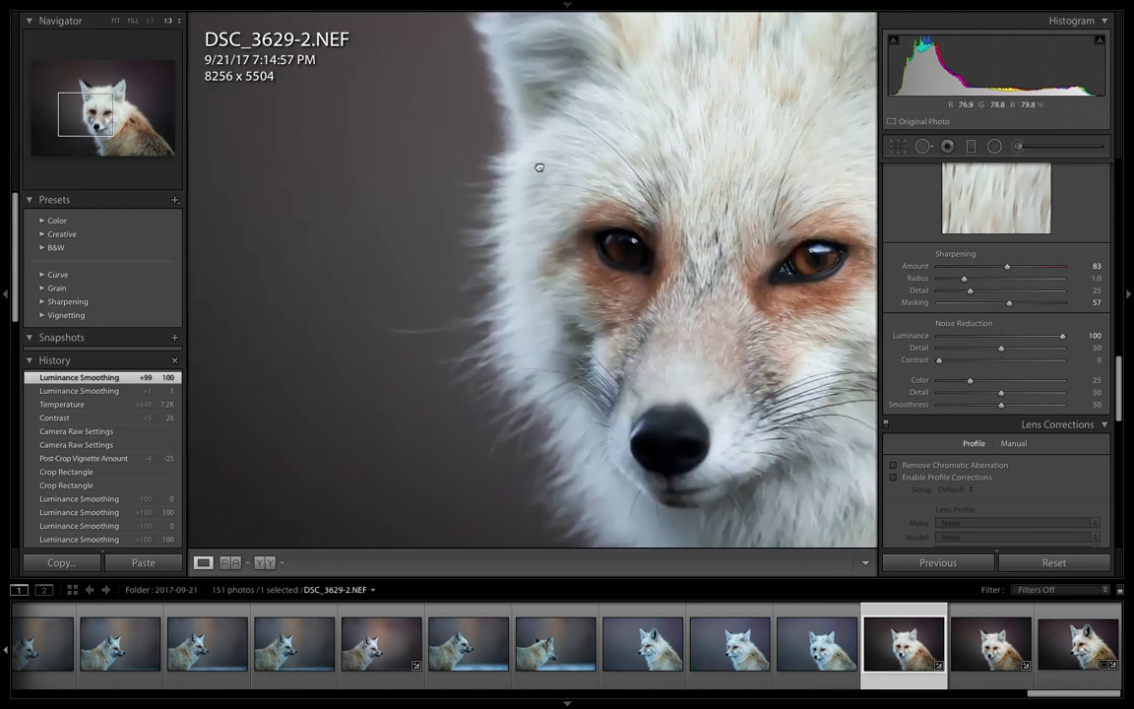
pyautogui.moveTo(537, 167); pyautogui.dragTo(305, 195)
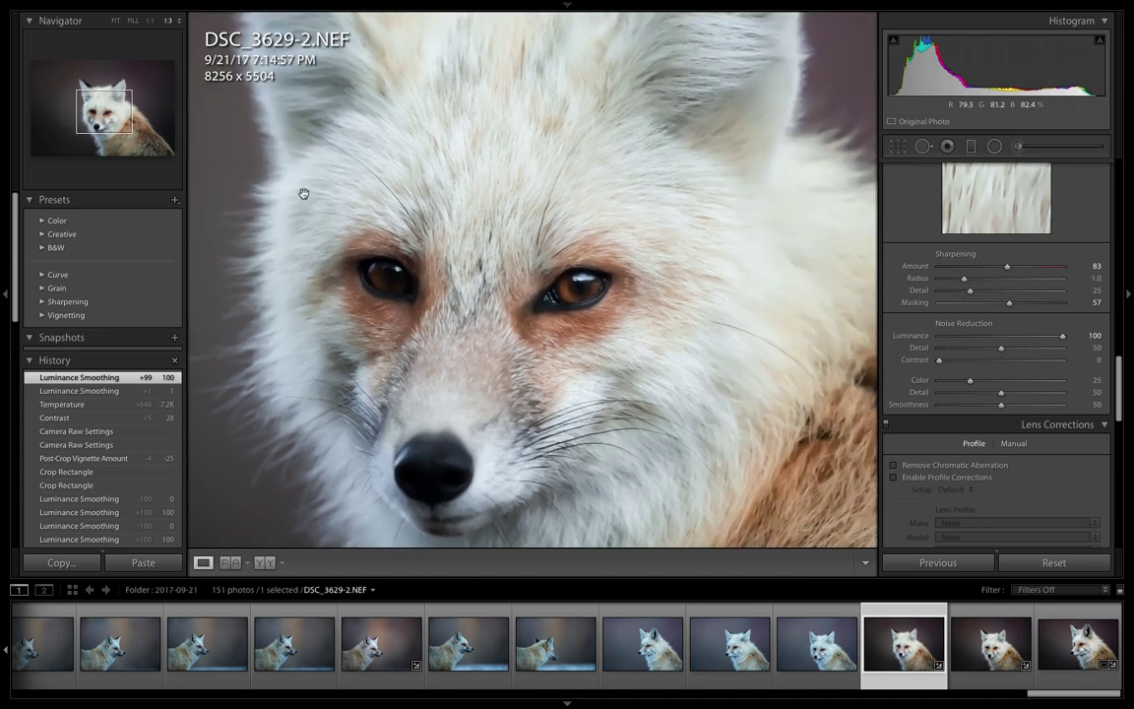
pyautogui.moveTo(572, 187); pyautogui.dragTo(549, 264)
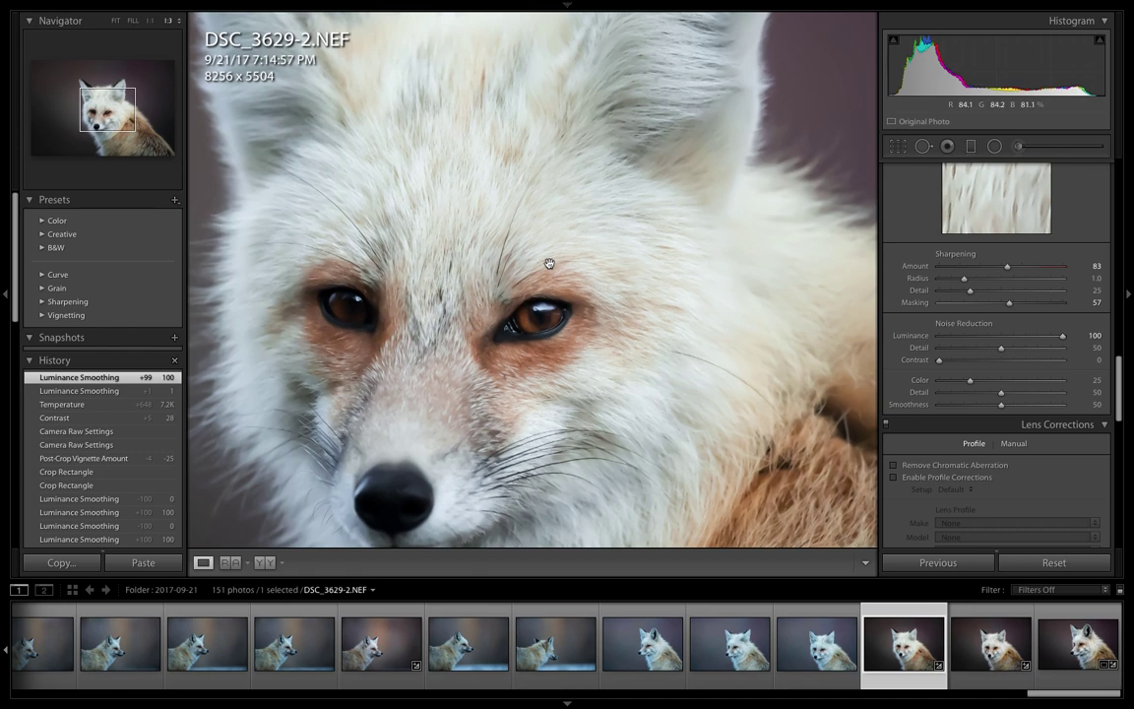
pyautogui.click(550, 264)
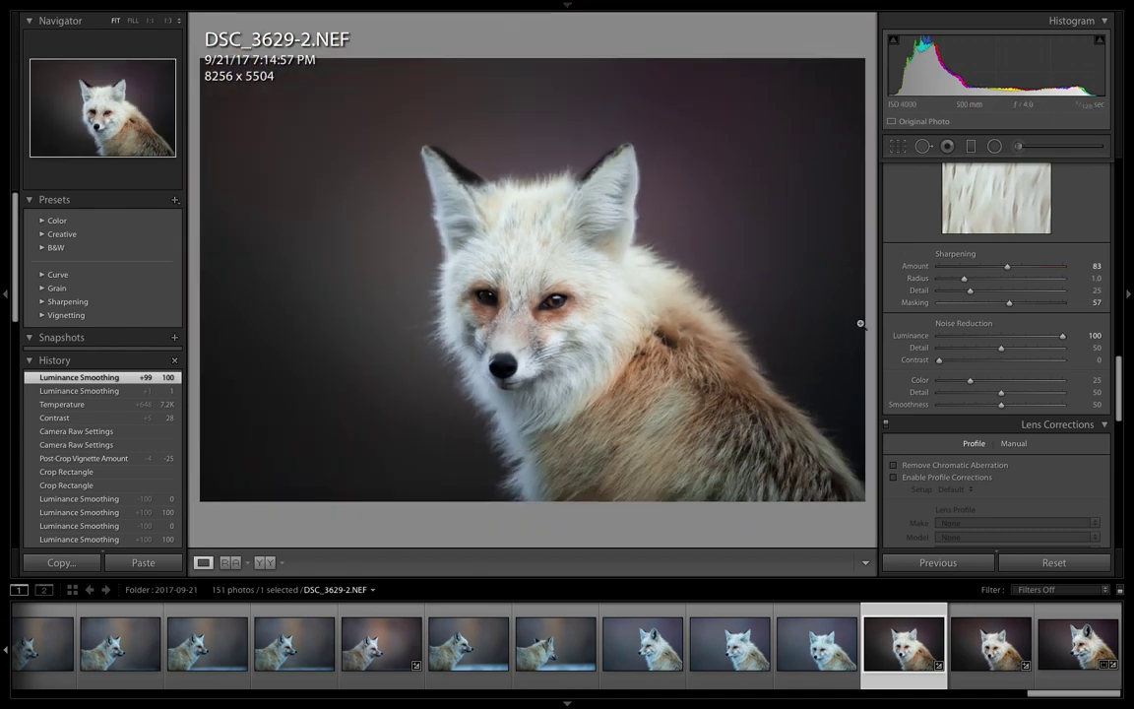
pyautogui.click(559, 300)
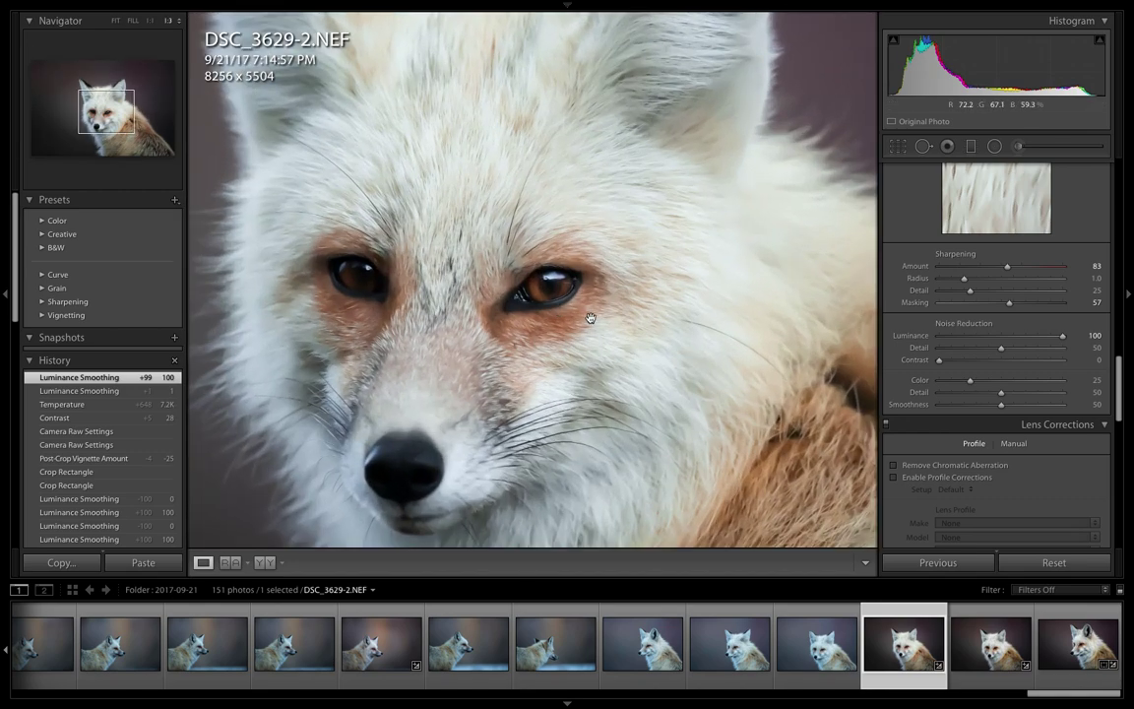
pyautogui.moveTo(532, 285); pyautogui.dragTo(462, 472)
pyautogui.click(435, 491)
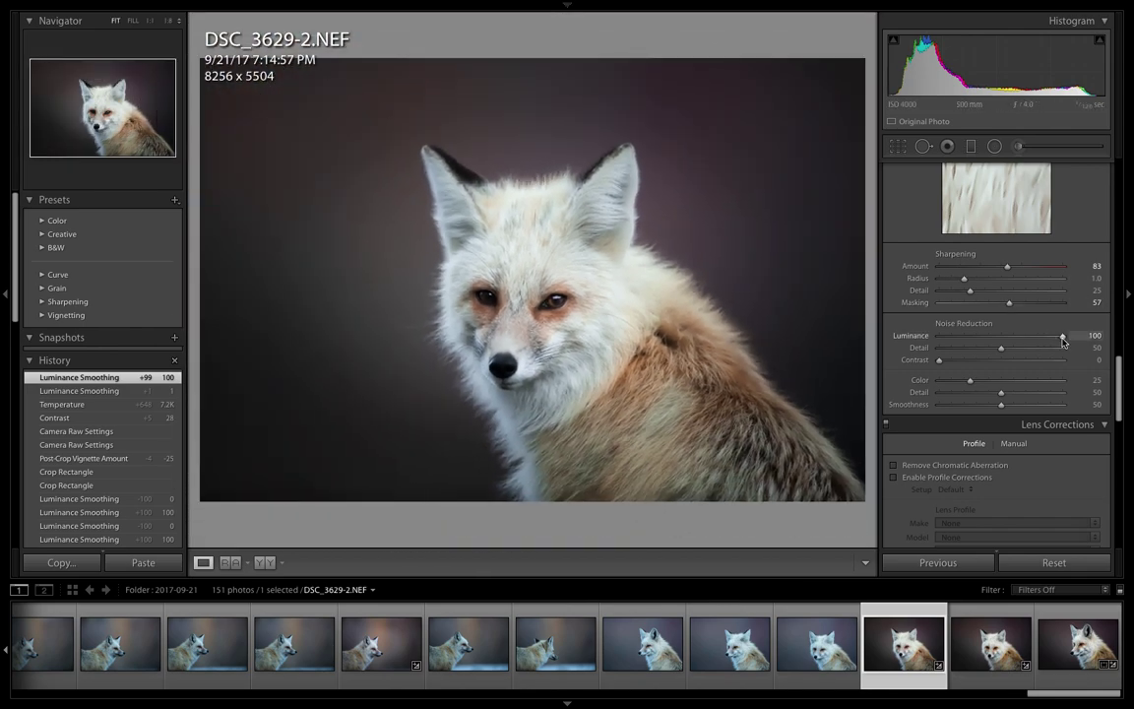
# Set Luminance noise reduction to 86 and check the dark background beside the fox up close
pyautogui.moveTo(1058, 337); pyautogui.dragTo(1046, 338)
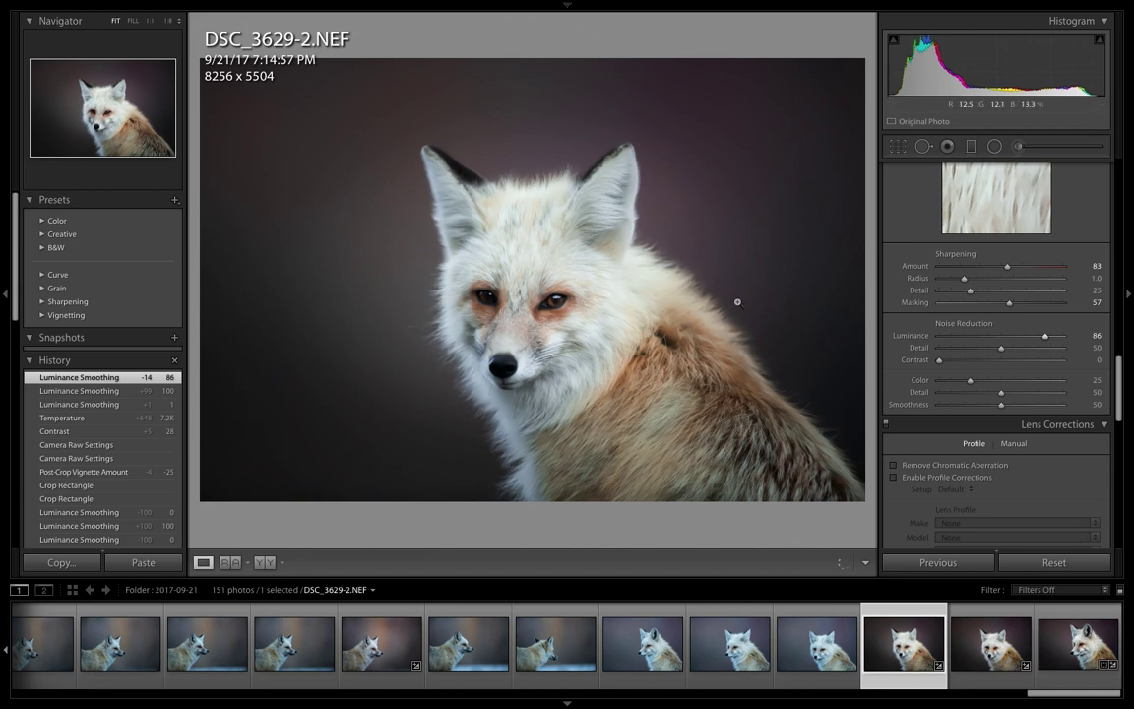
pyautogui.click(340, 285)
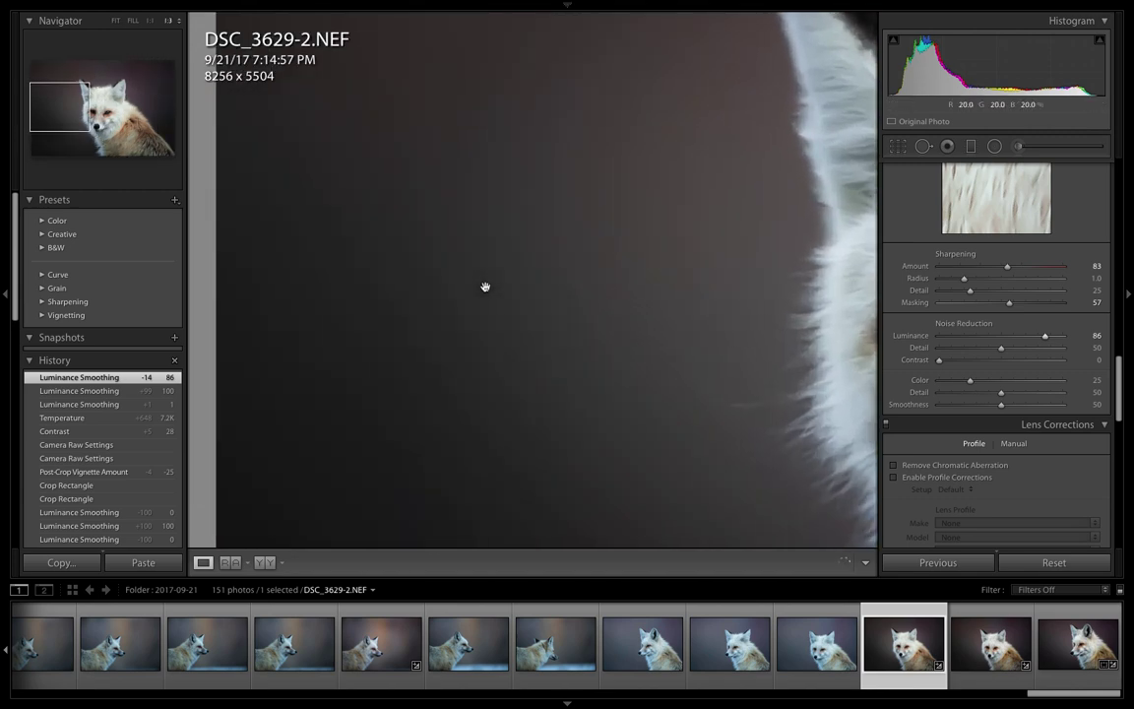
pyautogui.moveTo(485, 287); pyautogui.dragTo(719, 121)
pyautogui.click(719, 121)
# Start a new Adjustment Brush mask with Noise set to -86
pyautogui.scroll(15, 994, 295)
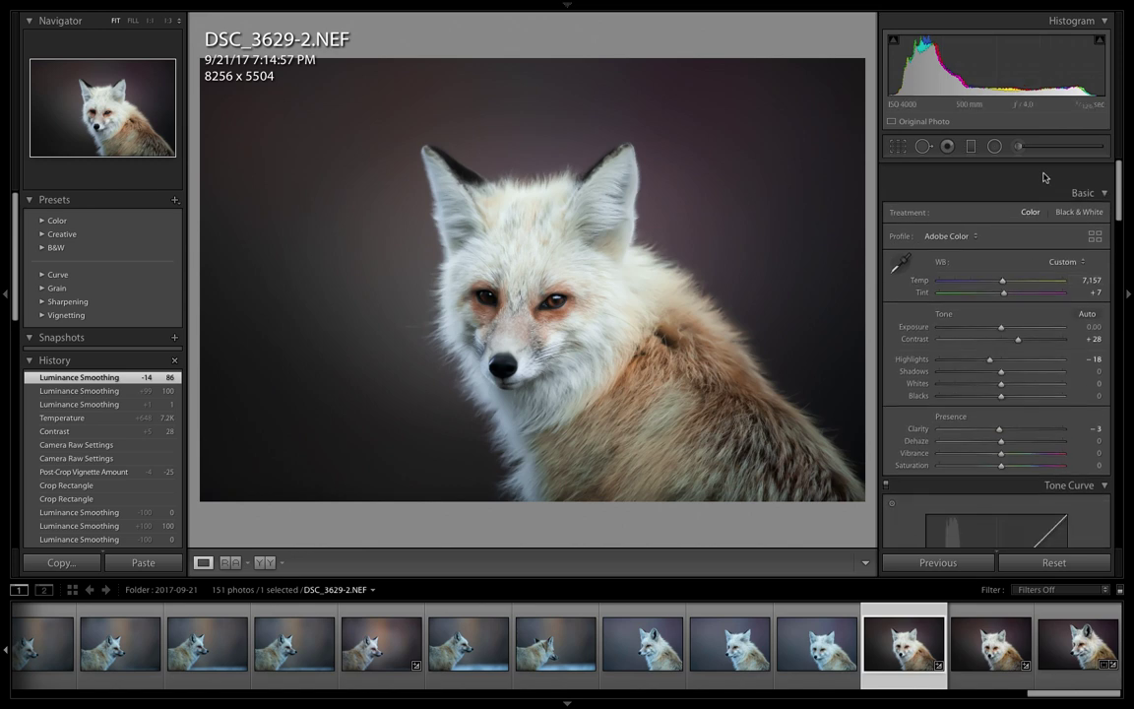
pyautogui.click(1019, 145)
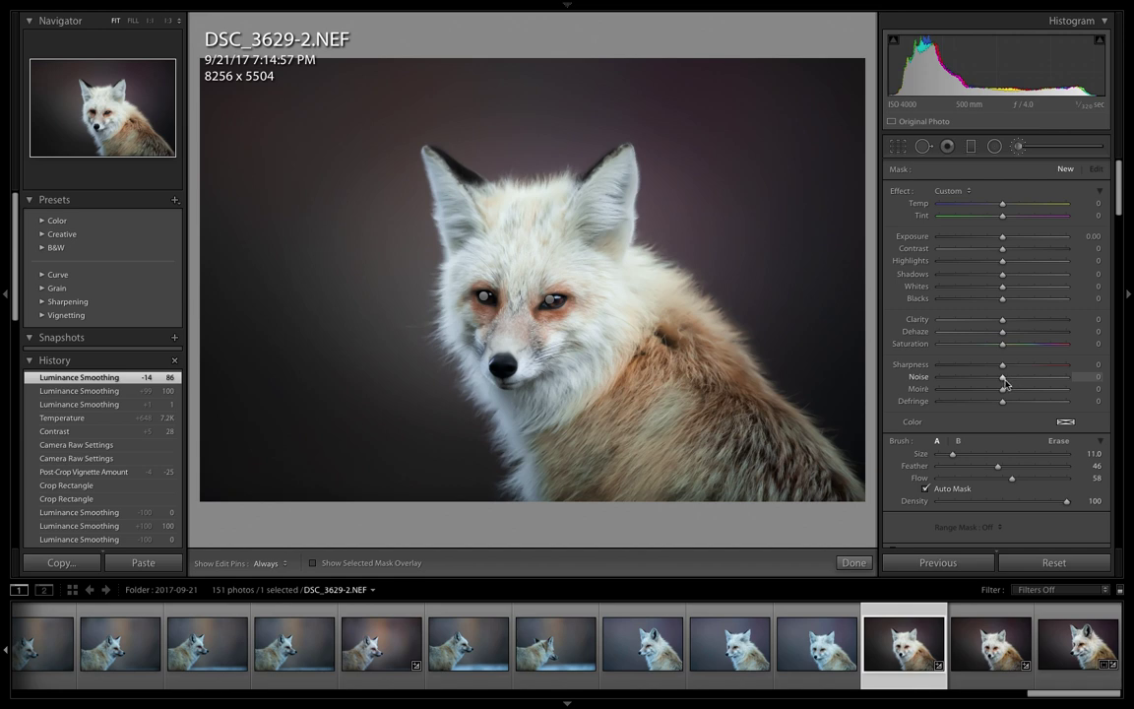
pyautogui.moveTo(1003, 383); pyautogui.dragTo(963, 385)
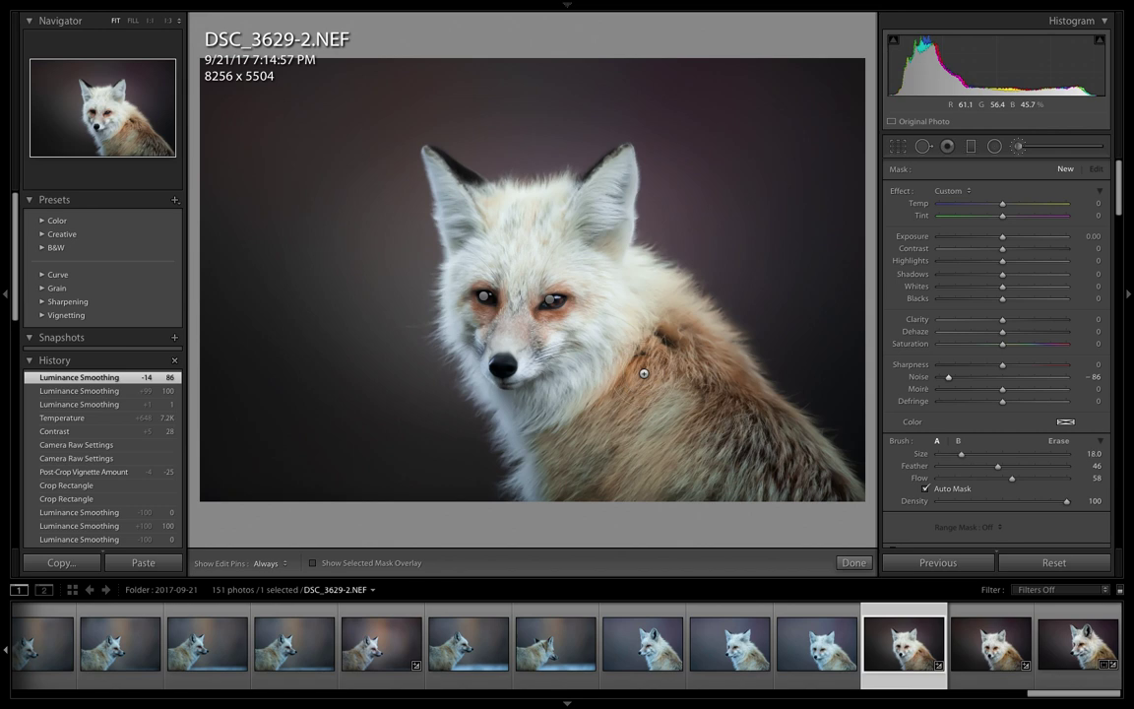
# Enlarge the brush to size 26, hide the edit pins and paint the noise adjustment over the fox's head fur
pyautogui.scroll(7, 644, 373)
pyautogui.press('h')
pyautogui.click(582, 239)
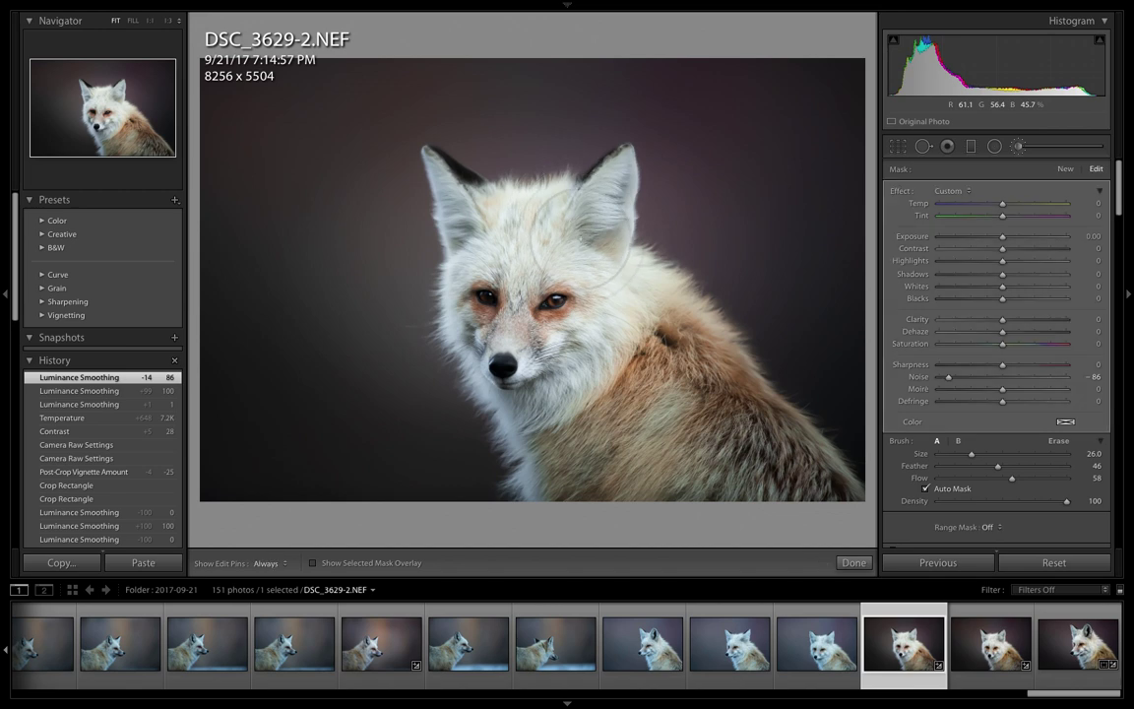
pyautogui.moveTo(582, 240); pyautogui.dragTo(537, 224)
# Paint the noise adjustment across the fox's ears with a size 14 brush, and reduce the brush to 8 for the narrow ear area
pyautogui.scroll(-6, 523, 216)
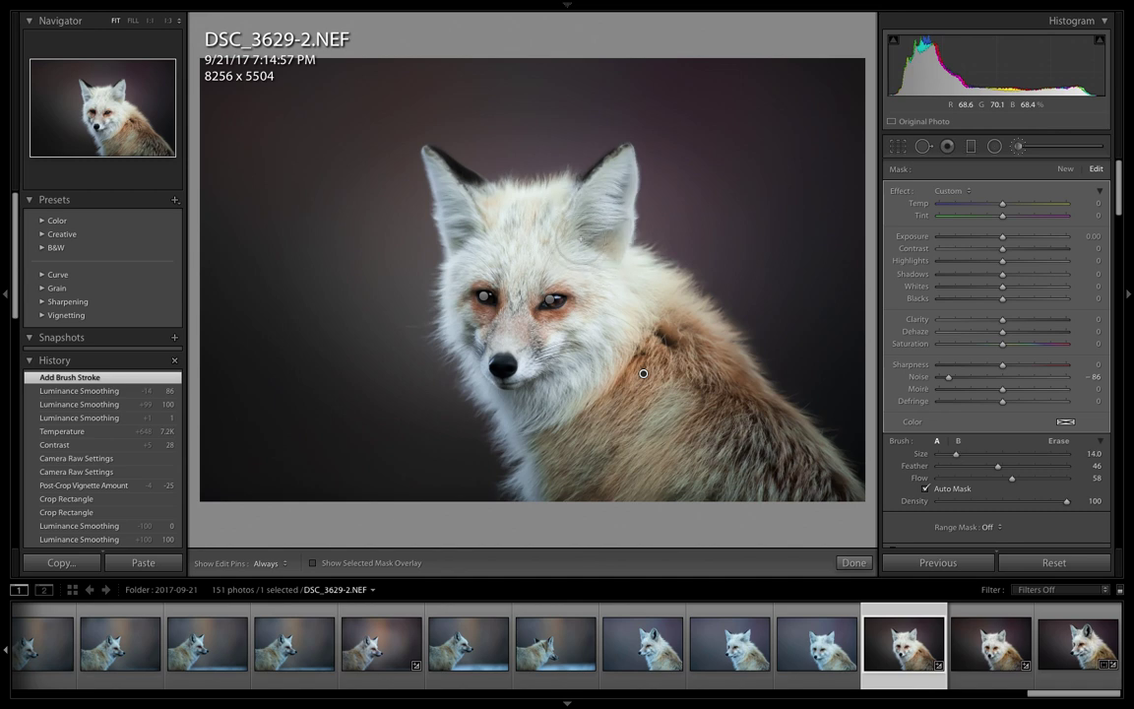
pyautogui.moveTo(611, 206)
pyautogui.mouseDown()
pyautogui.moveTo(626, 176)
pyautogui.moveTo(559, 183)
pyautogui.moveTo(611, 239)
pyautogui.moveTo(508, 202)
pyautogui.moveTo(451, 211)
pyautogui.moveTo(457, 198)
pyautogui.mouseUp()
pyautogui.press('h')
pyautogui.press('[')
pyautogui.press('[')
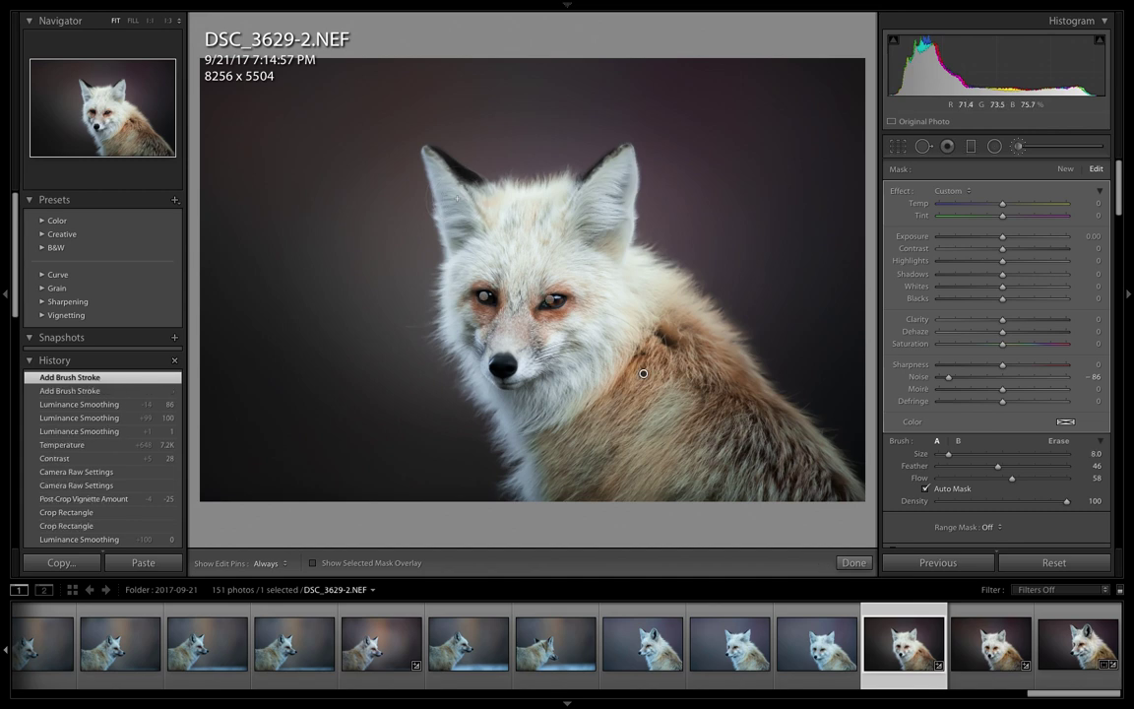
# Enlarge the brush to size 18, paint over the fox's chest and forehead fur and close the Adjustment Brush
pyautogui.press('h')
pyautogui.press(']')
pyautogui.press(']')
pyautogui.press(']')
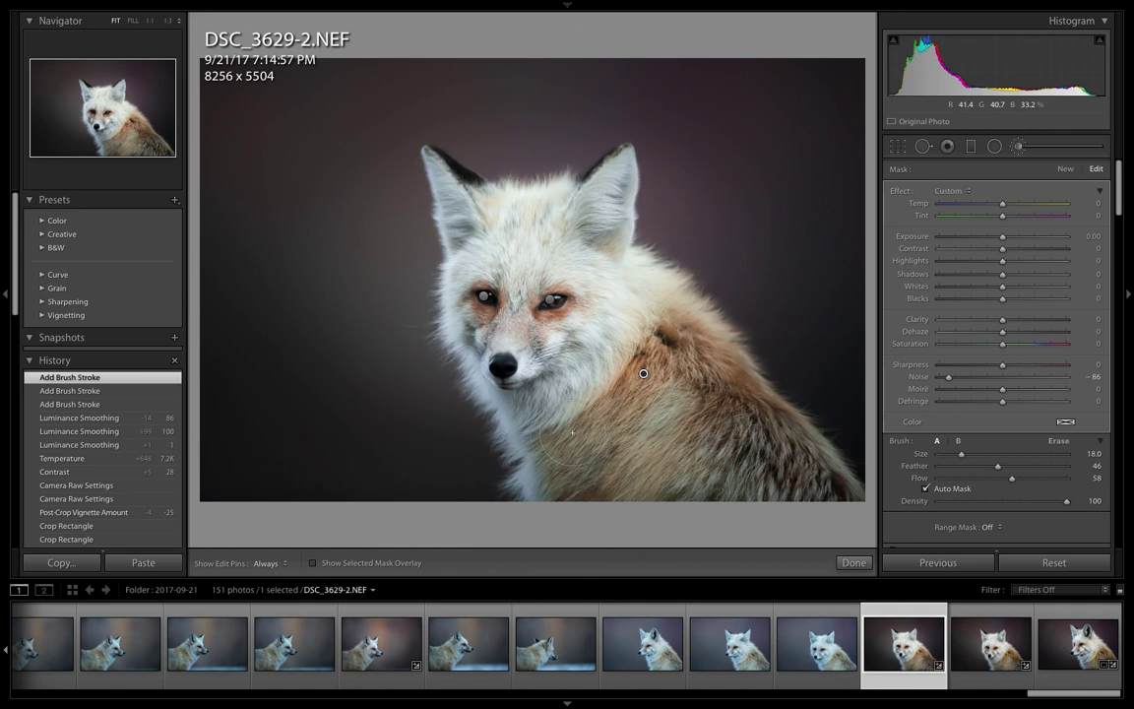
pyautogui.moveTo(573, 434); pyautogui.dragTo(522, 378)
pyautogui.moveTo(576, 239); pyautogui.dragTo(492, 201)
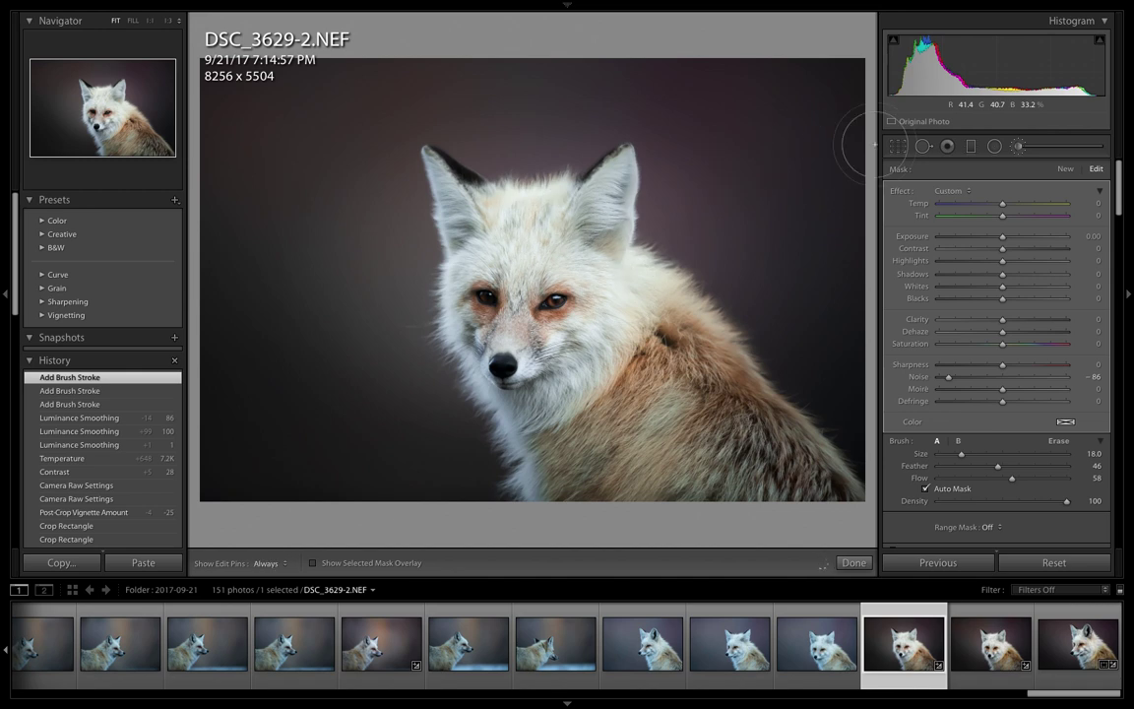
pyautogui.click(1019, 147)
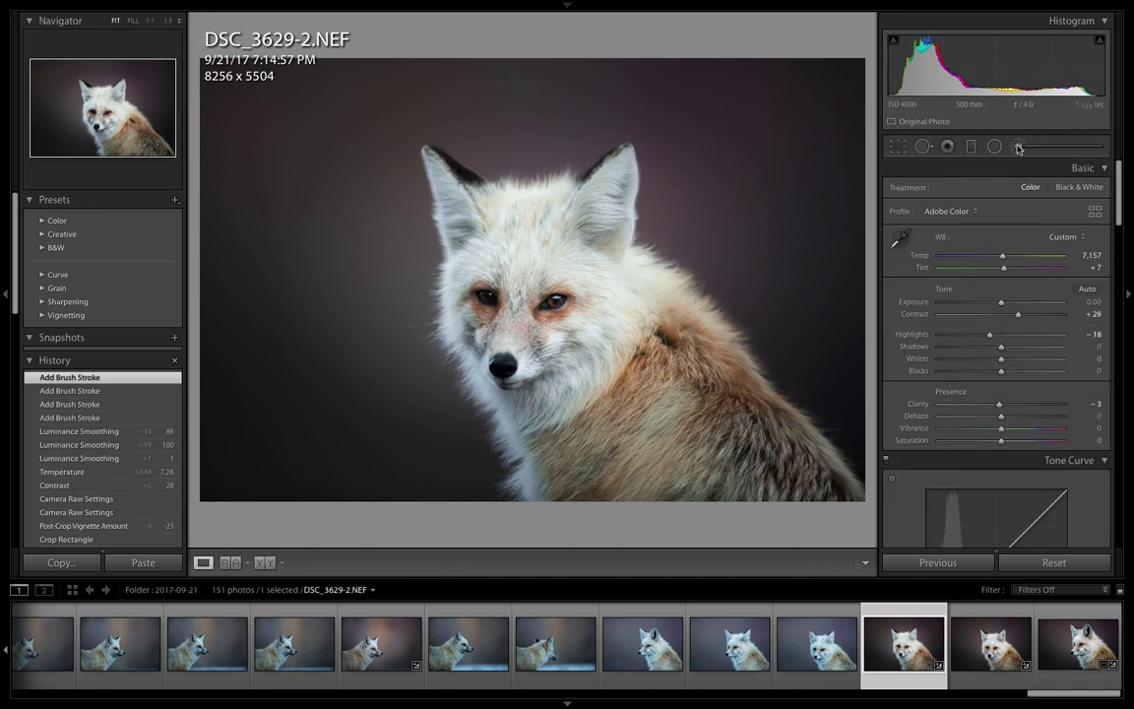
# Examine the fox's eyes, face and body fur and the smoothed background at close range
pyautogui.click(553, 315)
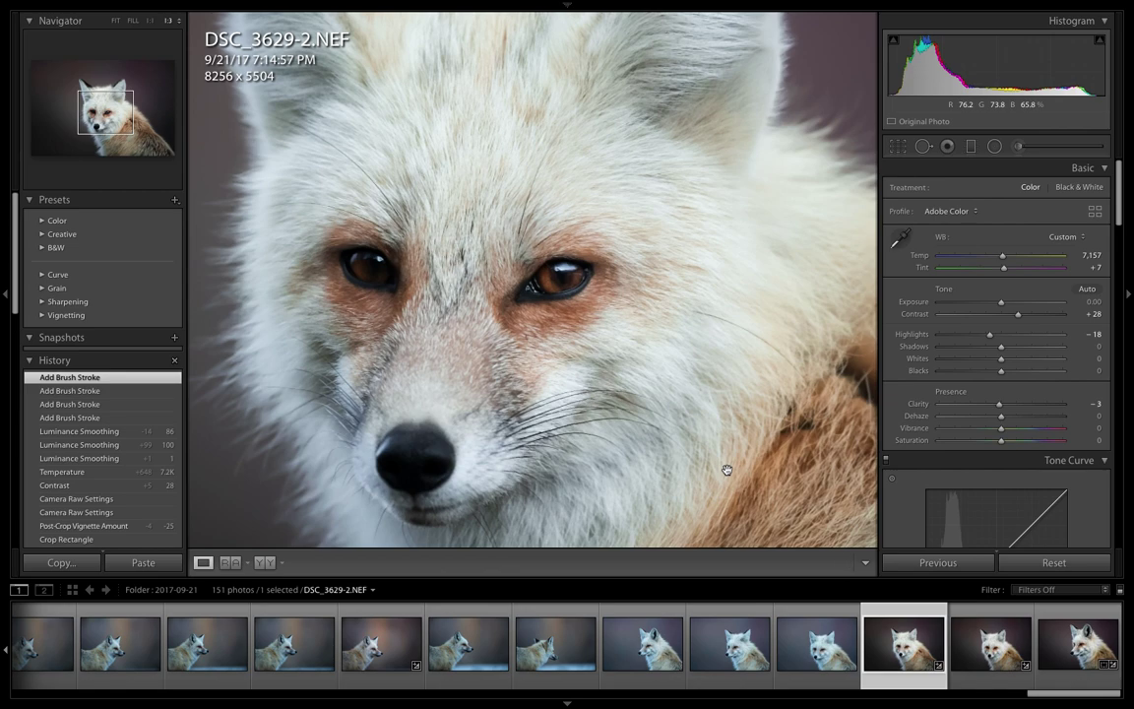
pyautogui.moveTo(727, 471); pyautogui.dragTo(687, 465)
pyautogui.moveTo(528, 343); pyautogui.dragTo(504, 347)
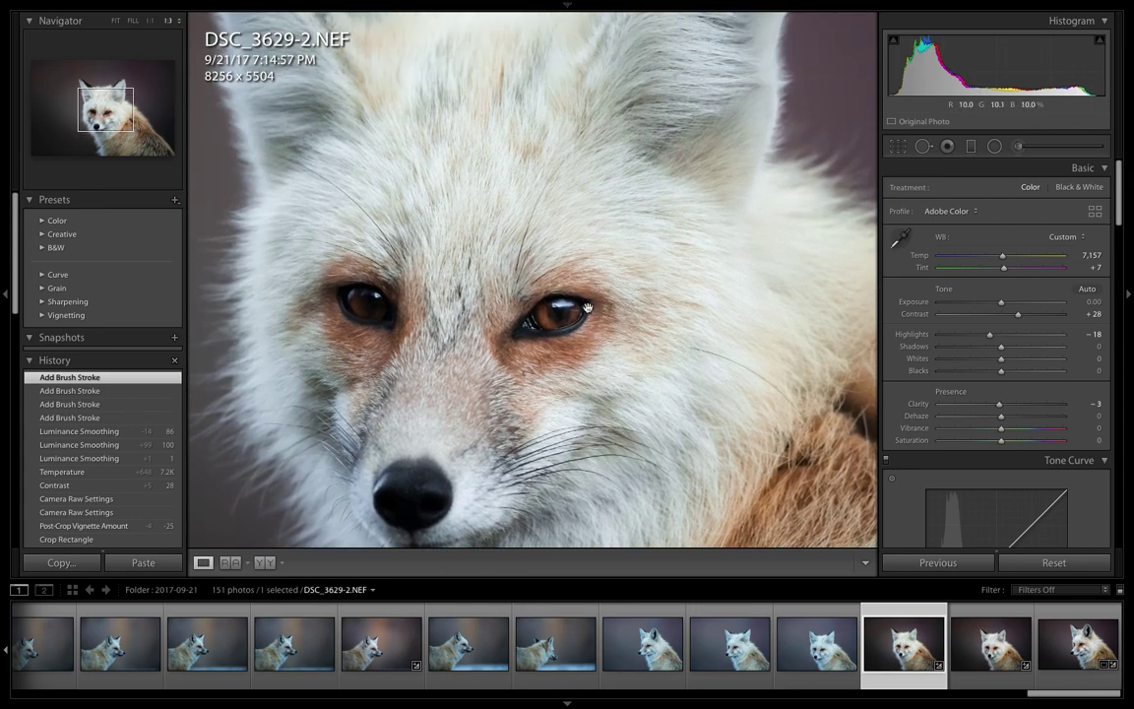
pyautogui.moveTo(604, 340); pyautogui.dragTo(418, 32)
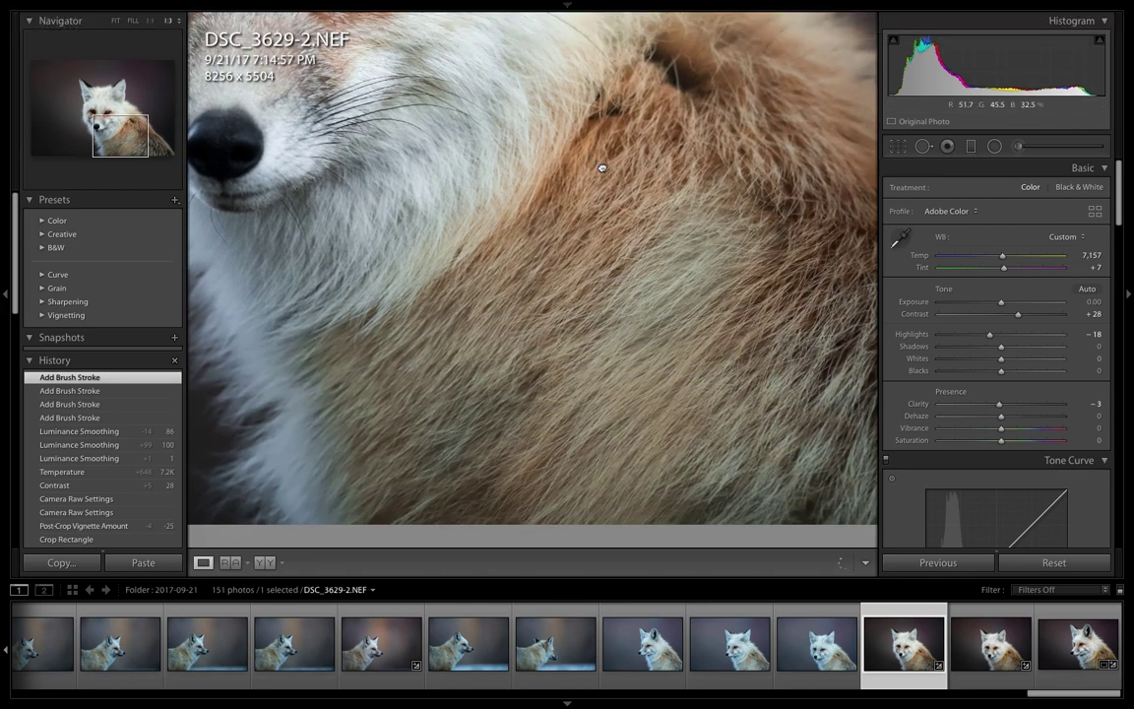
pyautogui.moveTo(606, 207); pyautogui.dragTo(1103, 380)
pyautogui.moveTo(786, 329); pyautogui.dragTo(927, 497)
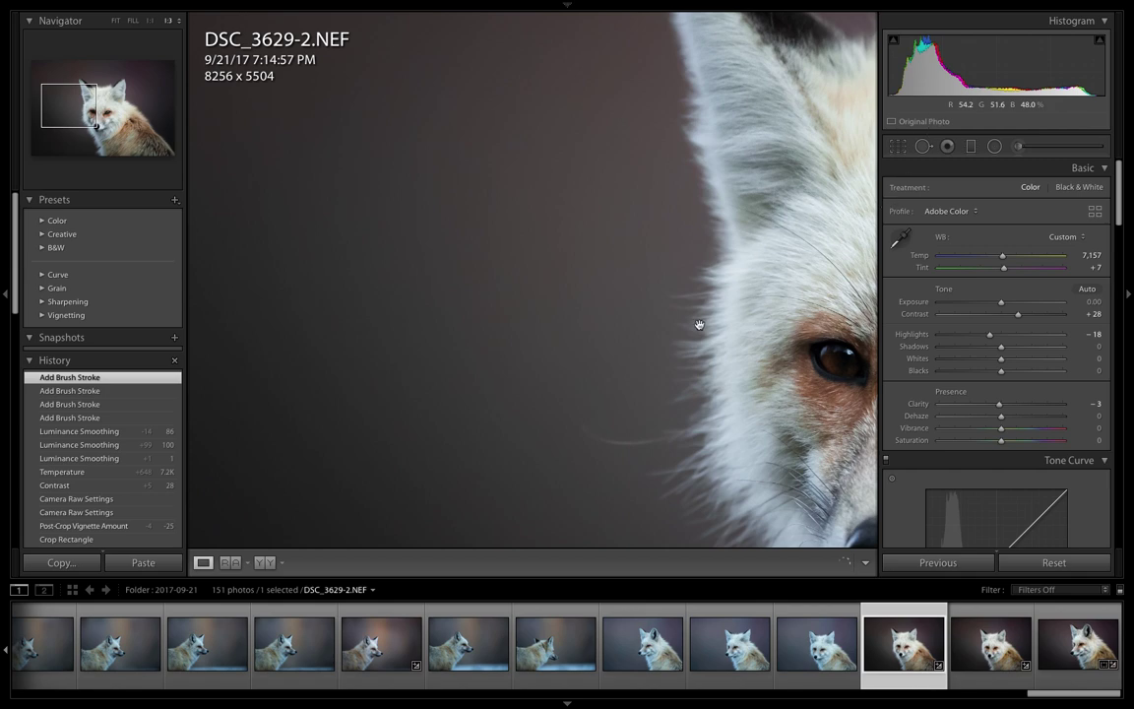
pyautogui.moveTo(631, 292); pyautogui.dragTo(236, 280)
pyautogui.moveTo(478, 264); pyautogui.dragTo(273, 291)
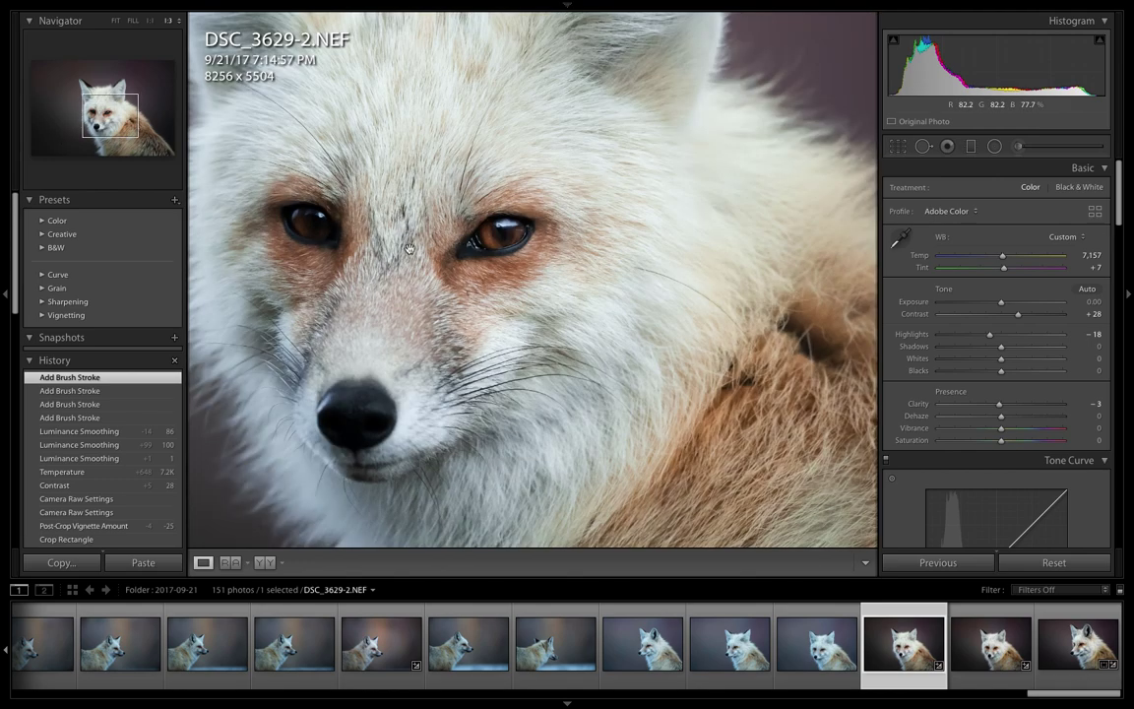
pyautogui.moveTo(631, 171); pyautogui.dragTo(469, 280)
# Compare the before and after versions up close, recheck the fox's face and return to the full photo
pyautogui.press('\\')
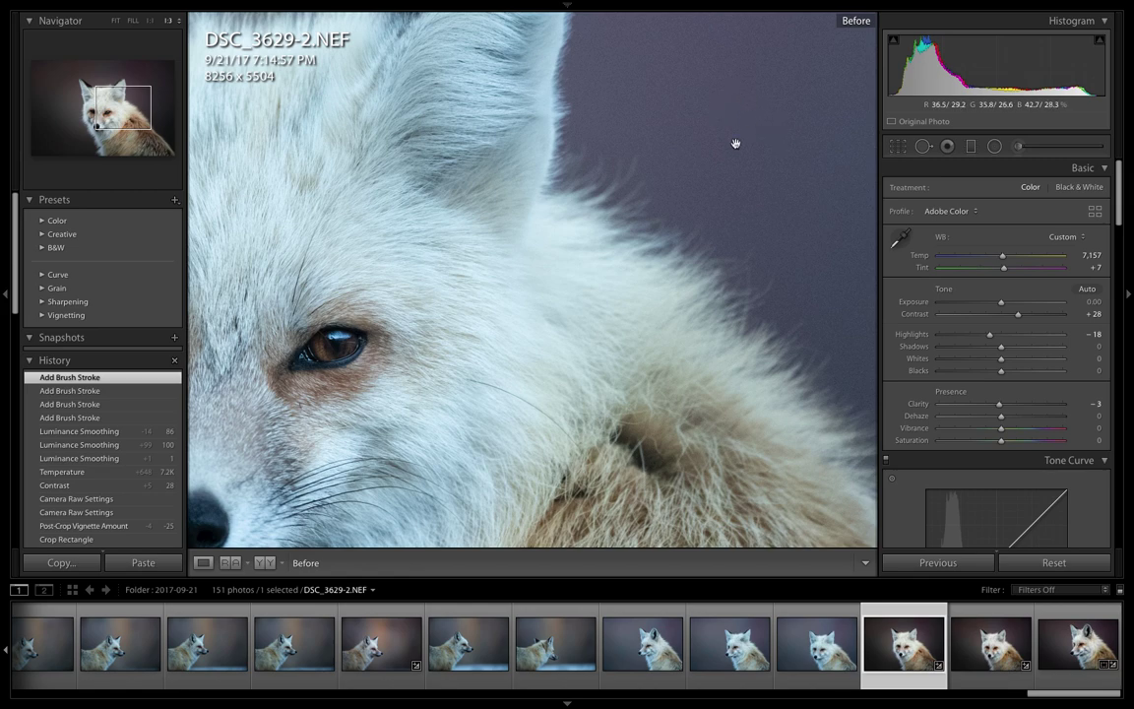
pyautogui.press('\\')
pyautogui.moveTo(736, 145); pyautogui.dragTo(993, 70)
pyautogui.moveTo(620, 333); pyautogui.dragTo(551, 241)
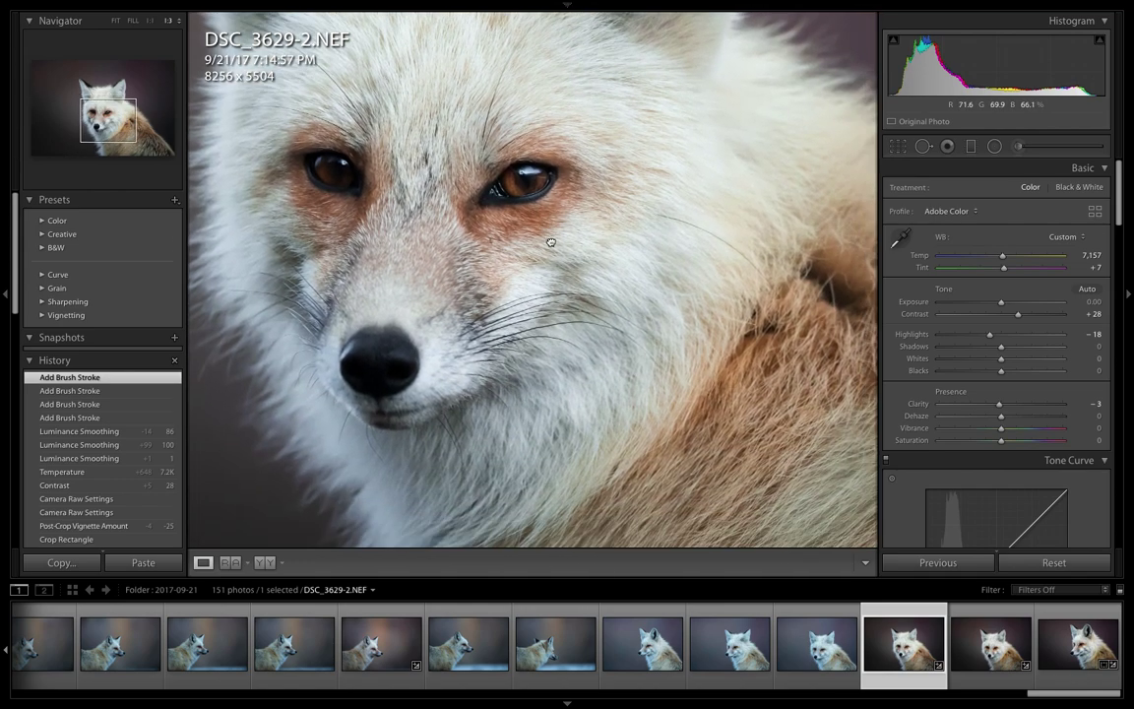
pyautogui.click(551, 242)
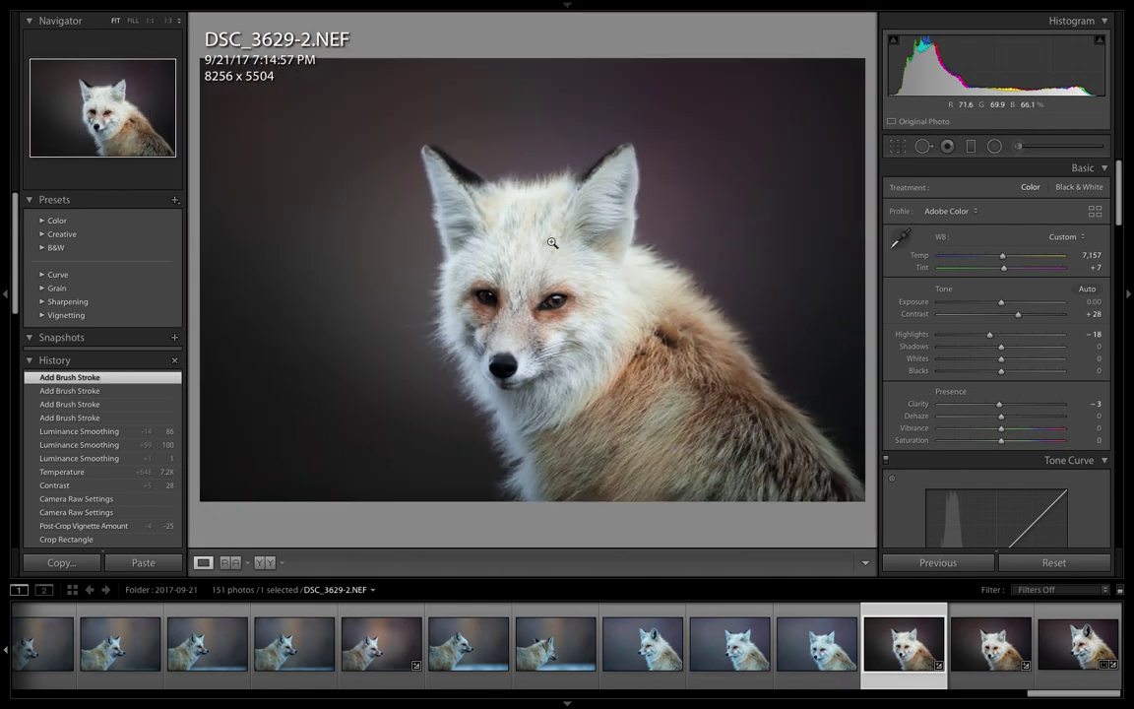